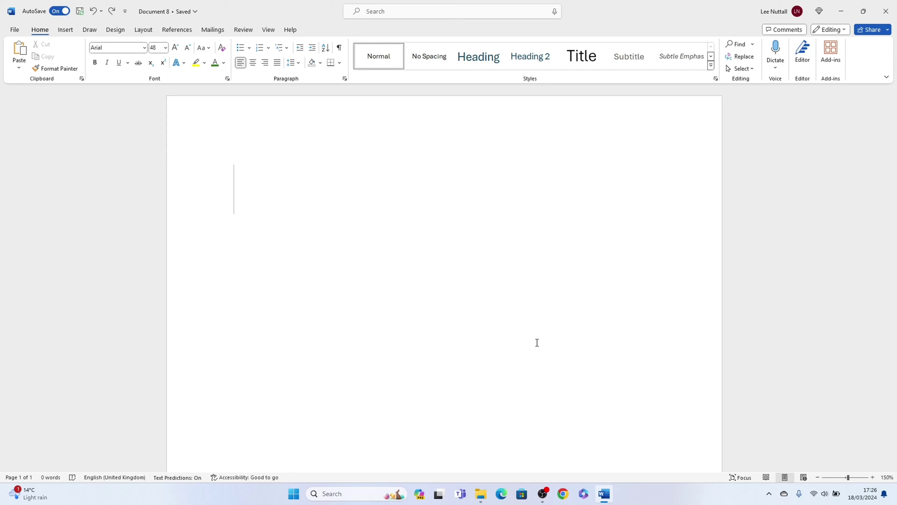
Insert an Oval shape from the Shapes gallery and drag it out on the blank page
left_click(69, 32)
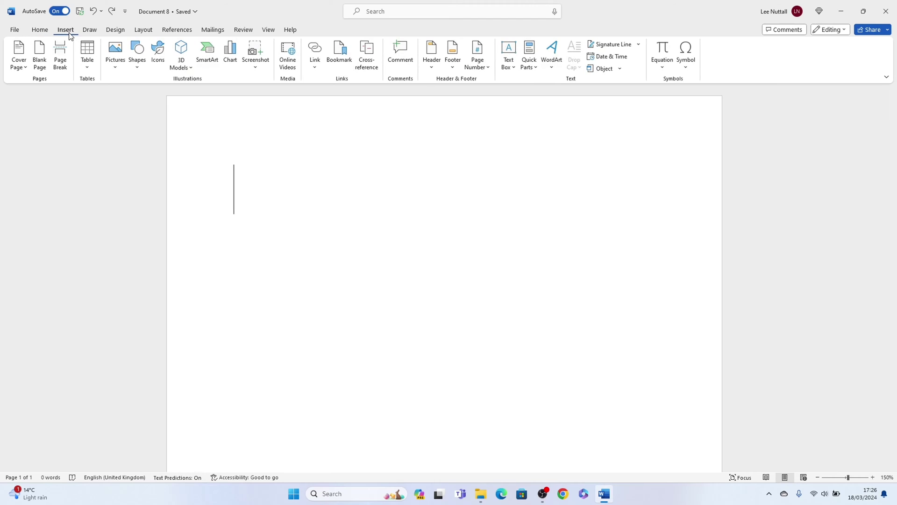
left_click(142, 63)
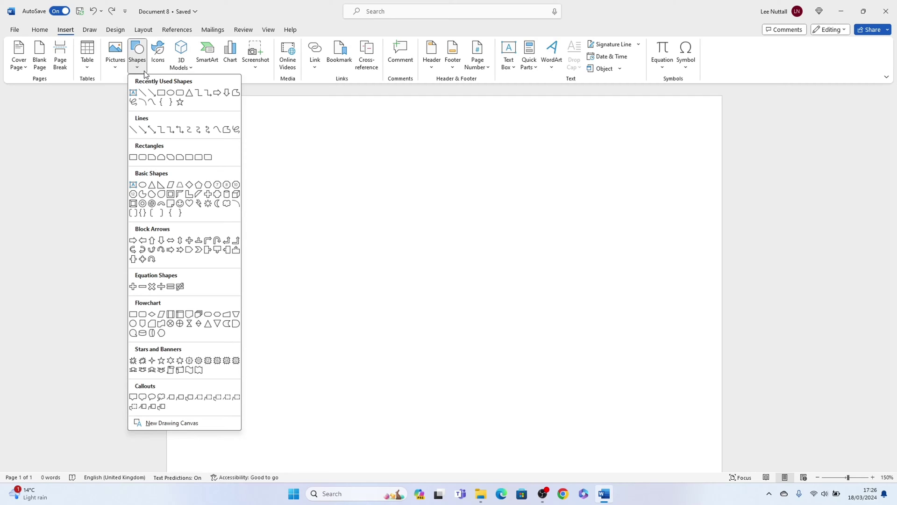
left_click(144, 187)
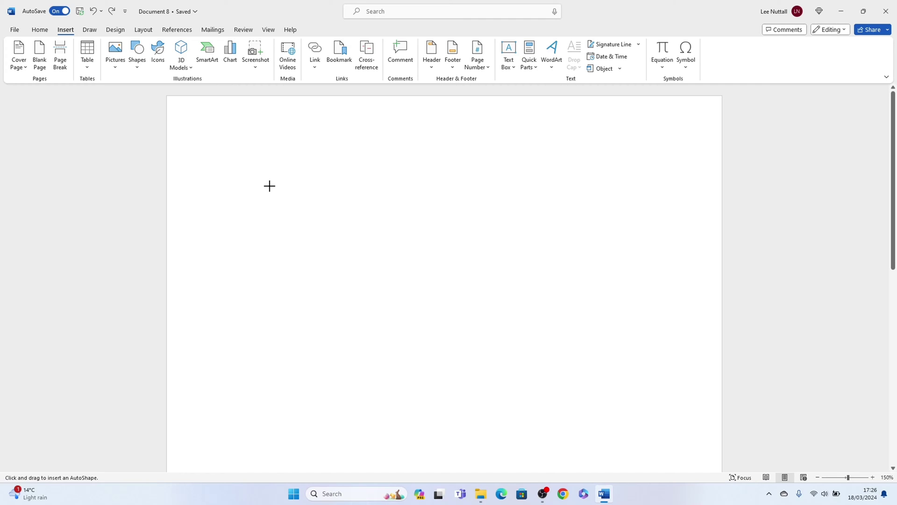
left_click_drag(283, 184, 411, 296)
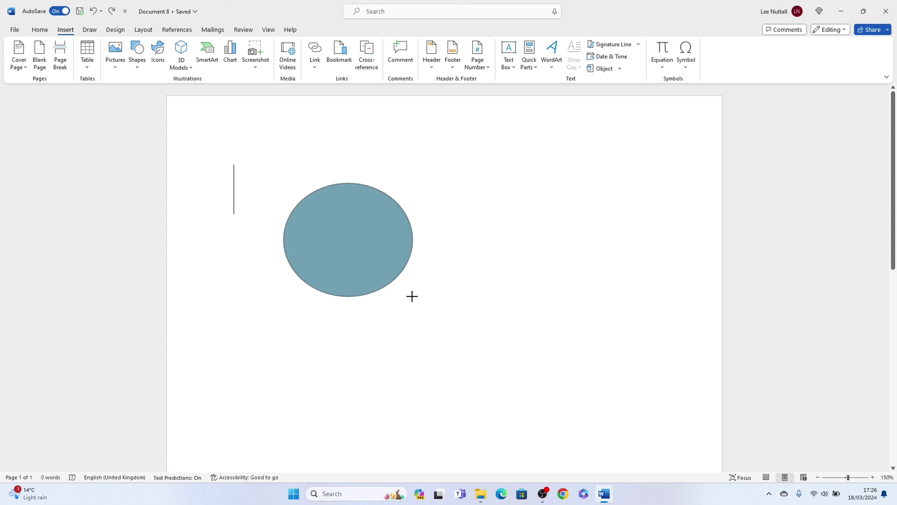
left_click_drag(412, 296, 382, 240)
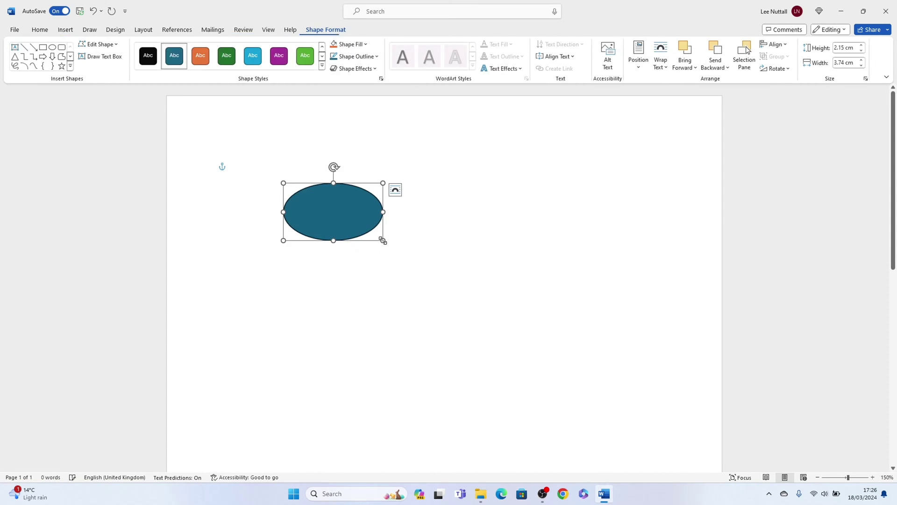
Undo the oval and draw a new Oval shape as a circle
left_click(93, 11)
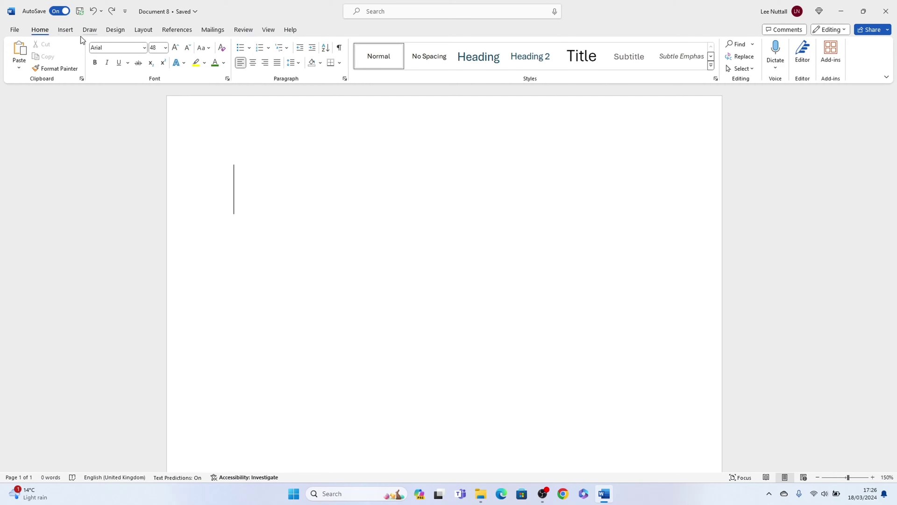
left_click(65, 30)
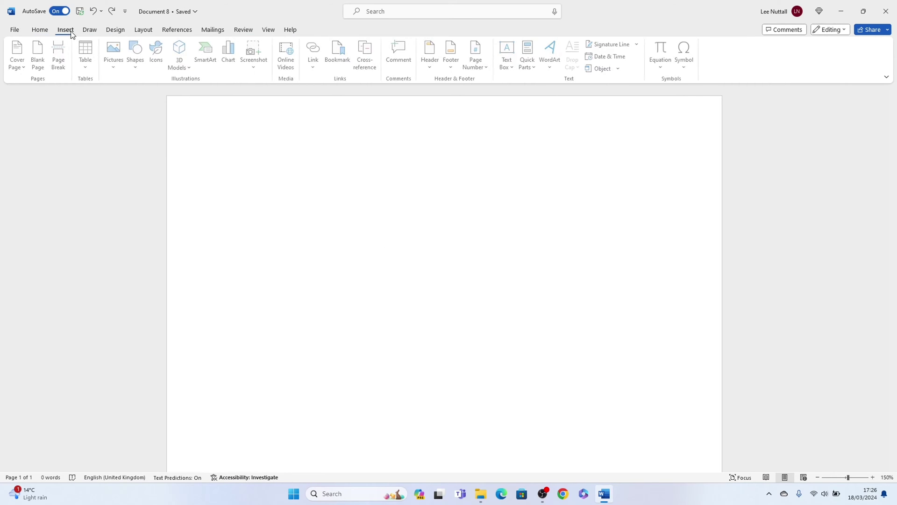
left_click(138, 62)
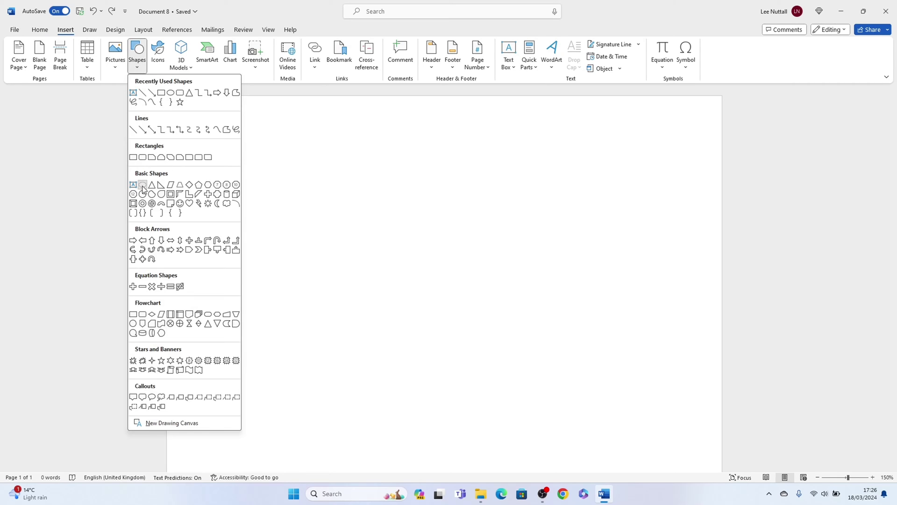
left_click(142, 185)
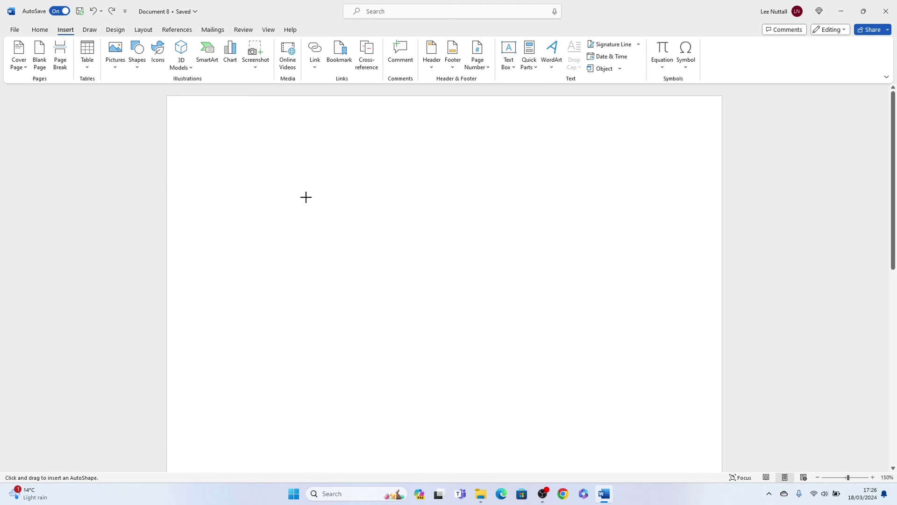
left_click_drag(308, 195, 432, 356)
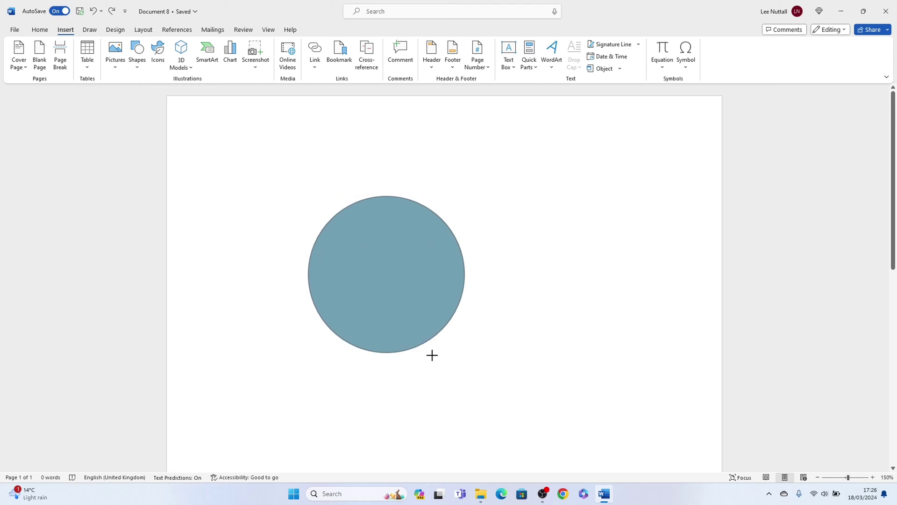
mouse_move(432, 356)
left_mouse_down()
mouse_move(392, 285)
mouse_move(421, 320)
left_mouse_up()
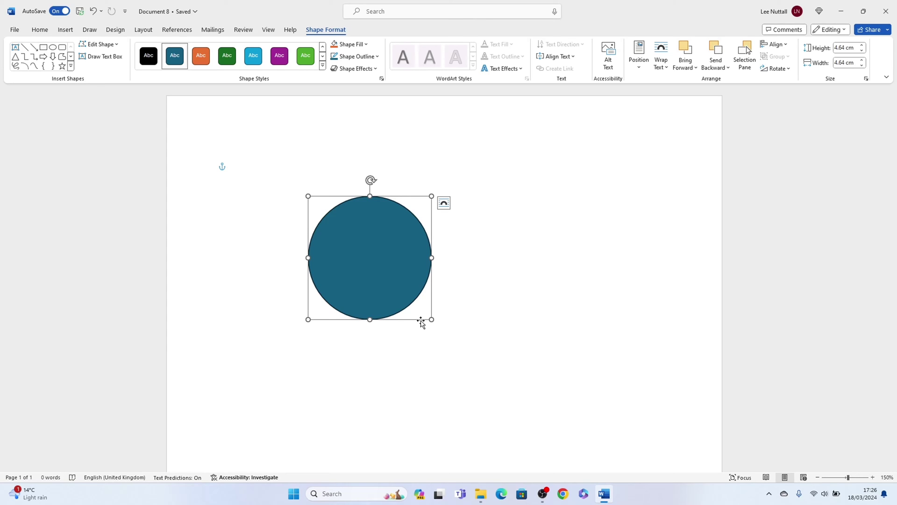
Enlarge the circle evenly to 5.72 cm across, undoing an uneven resize
mouse_move(432, 320)
left_mouse_down()
mouse_move(482, 362)
mouse_move(508, 332)
mouse_move(439, 357)
left_mouse_up()
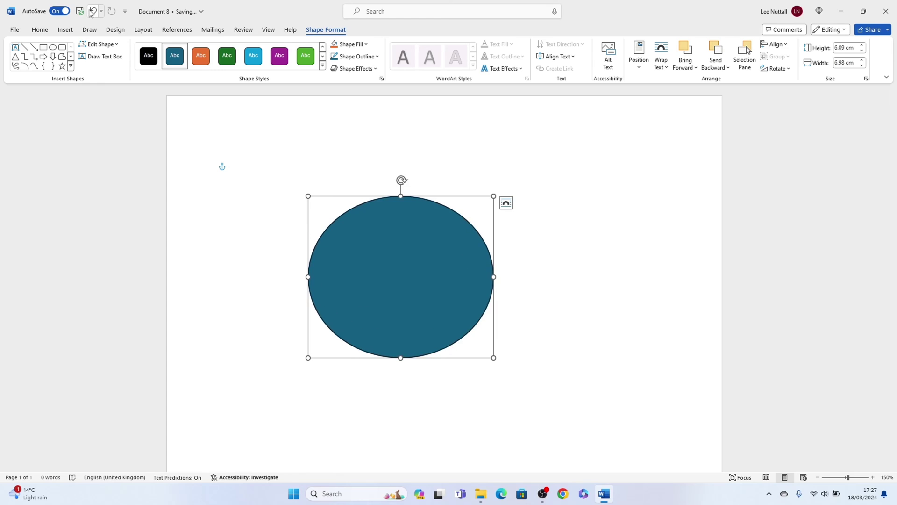
key("ctrl+z")
key("ctrl+z")
key("ctrl+z")
left_click_drag(431, 320, 460, 348)
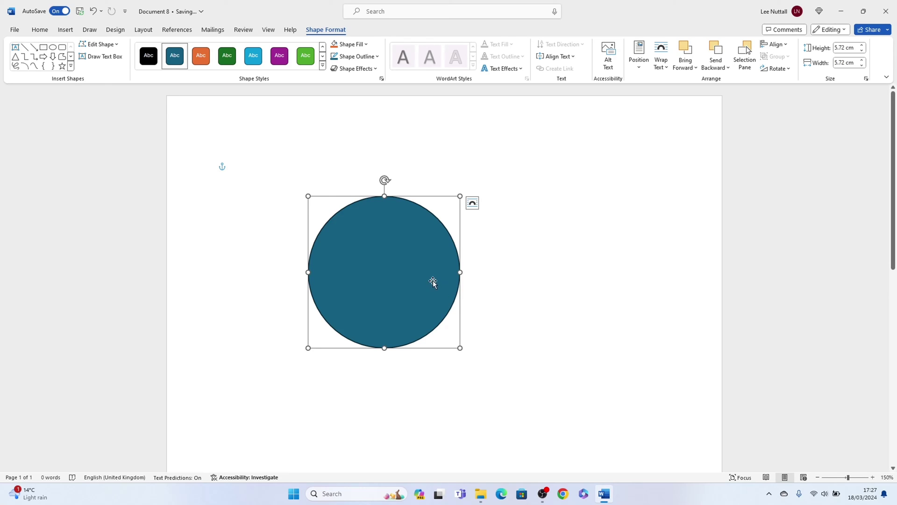
In Format Shape, keep a solid outline and set the circle's fill to No fill
right_click(415, 270)
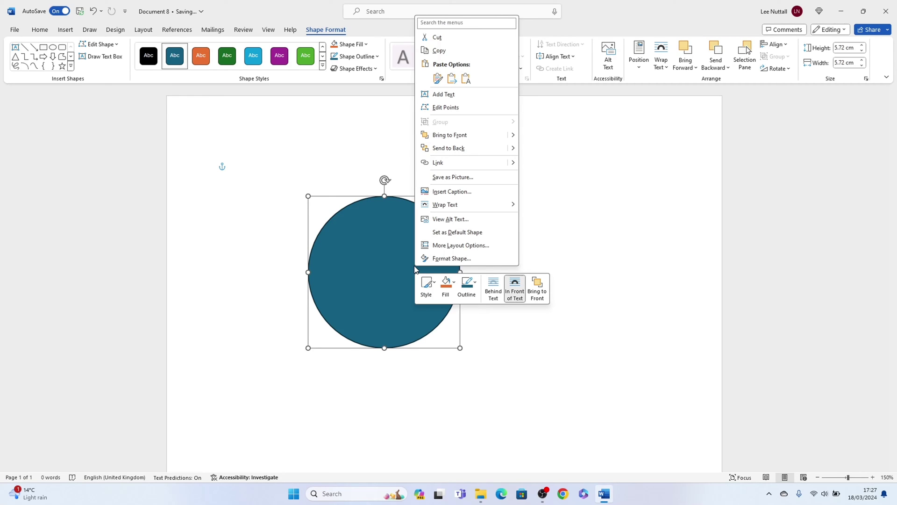
left_click(451, 258)
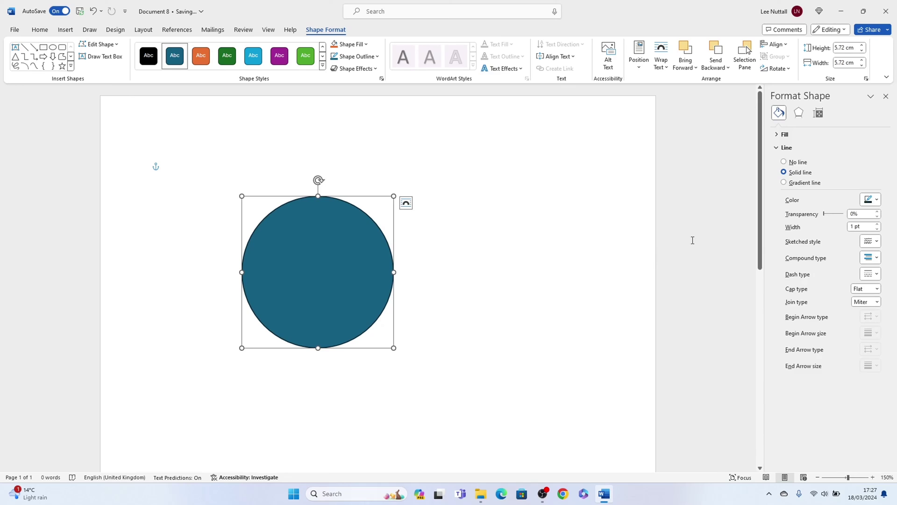
left_click(798, 165)
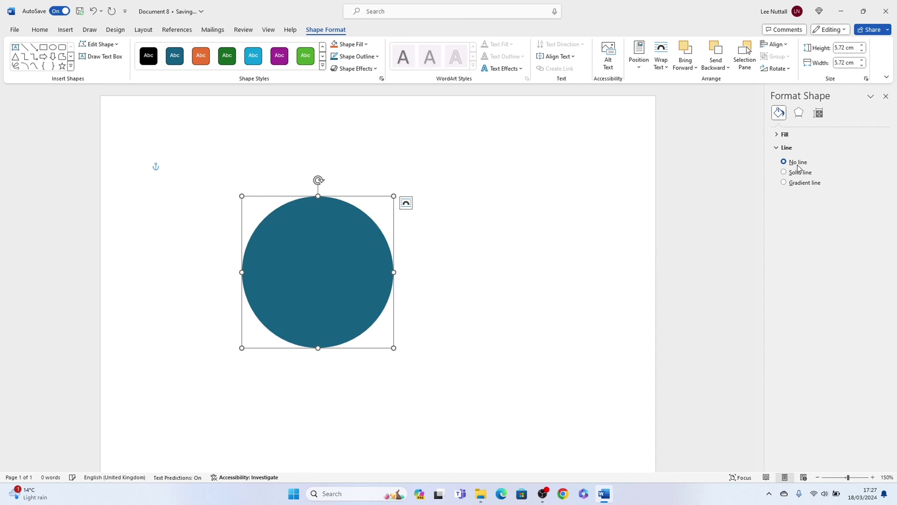
left_click(800, 172)
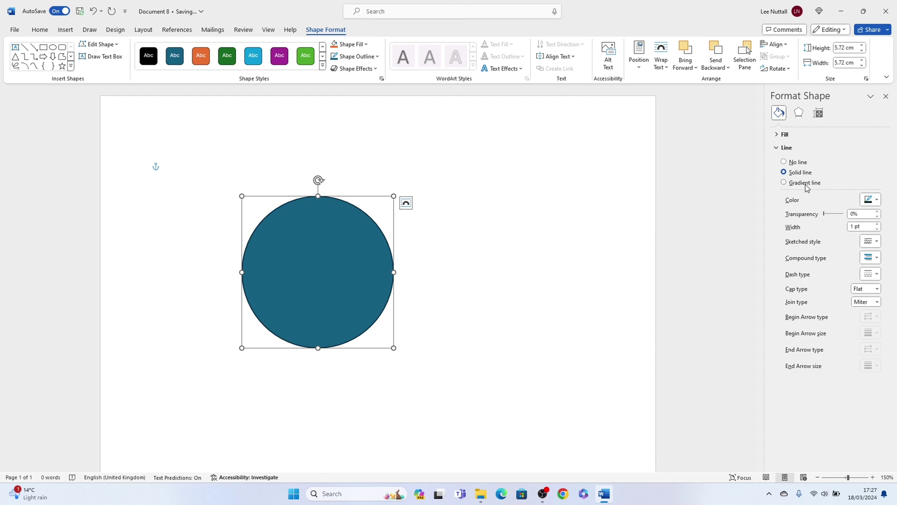
left_click(781, 134)
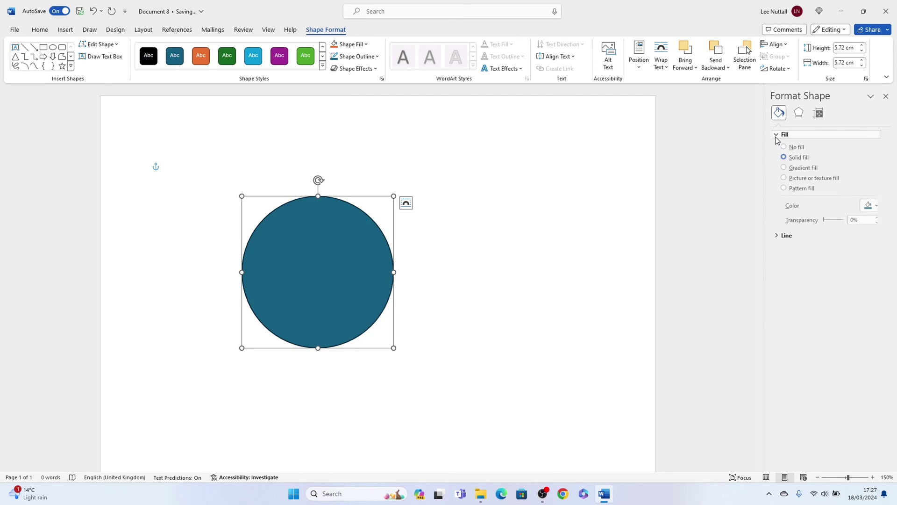
Give the circle a red 2.25 pt outline
left_click(782, 206)
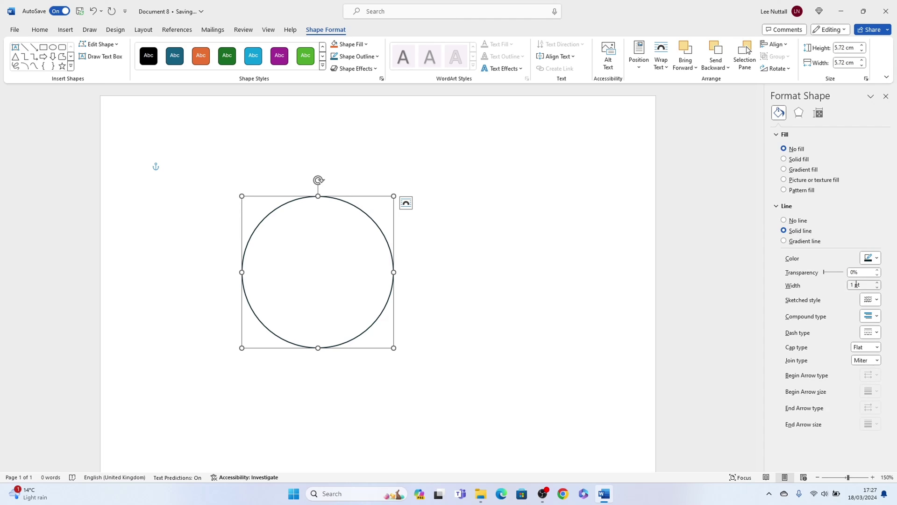
left_click(877, 282)
left_click(877, 259)
left_click(829, 372)
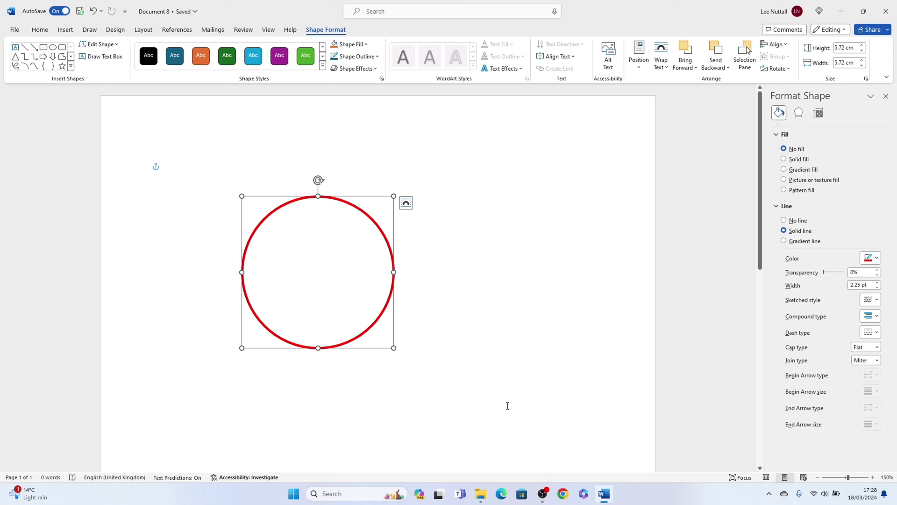
Add the text 'Circle' inside the circle and select it
right_click(395, 196)
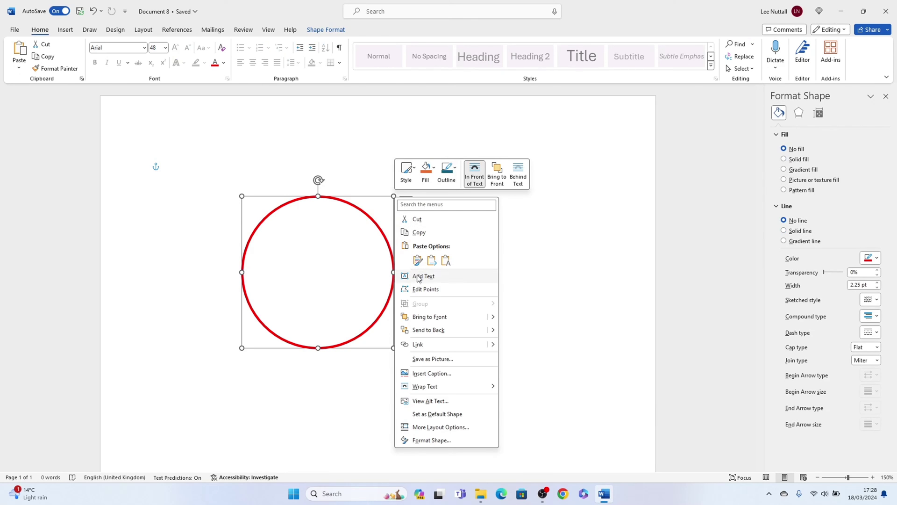
left_click(420, 277)
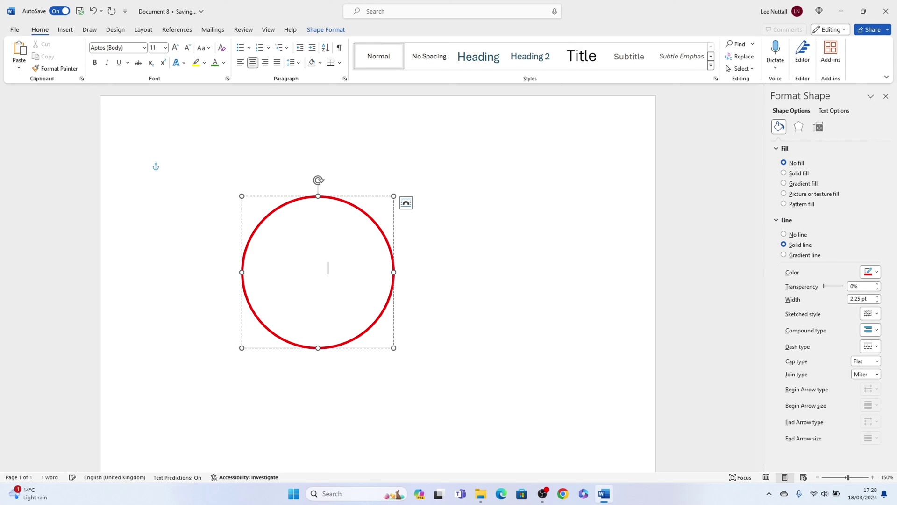
key("ctrl+a")
Make the word 'Circle' red at 36 pt
left_click(224, 64)
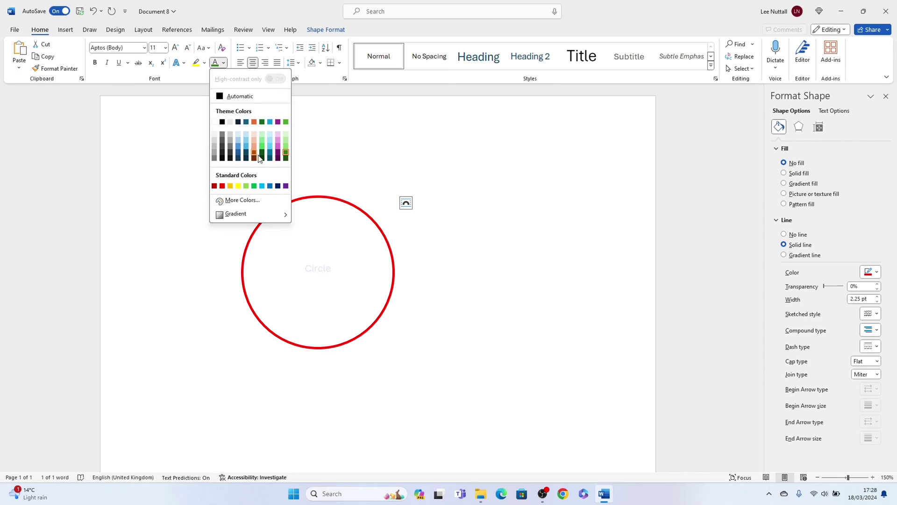
left_click(222, 185)
left_click(166, 48)
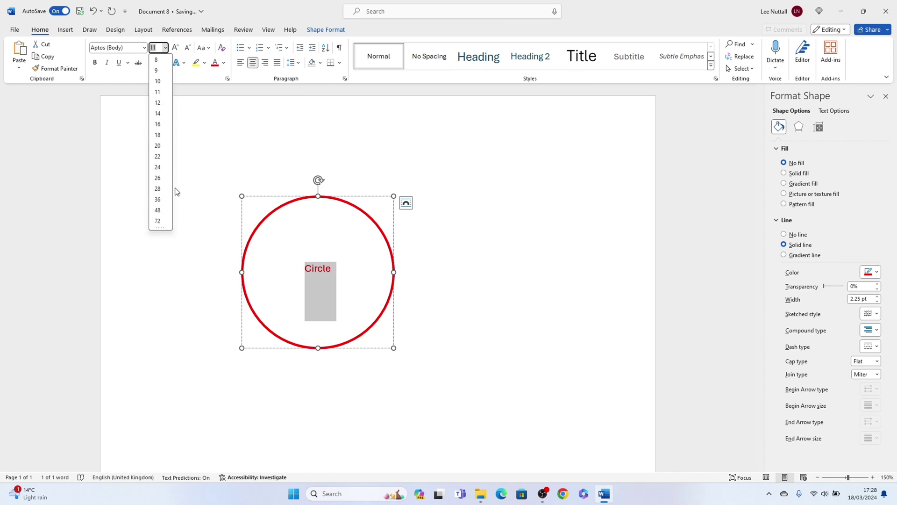
left_click(157, 168)
left_click(165, 48)
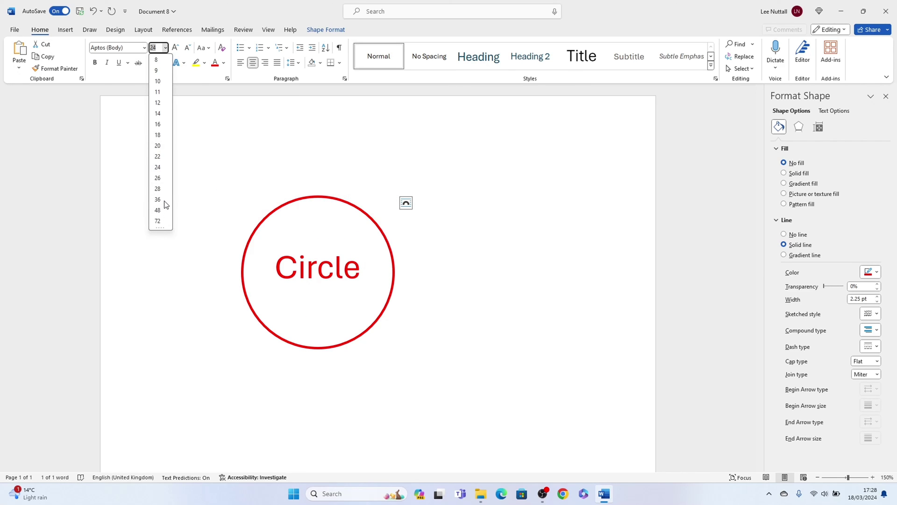
left_click(158, 200)
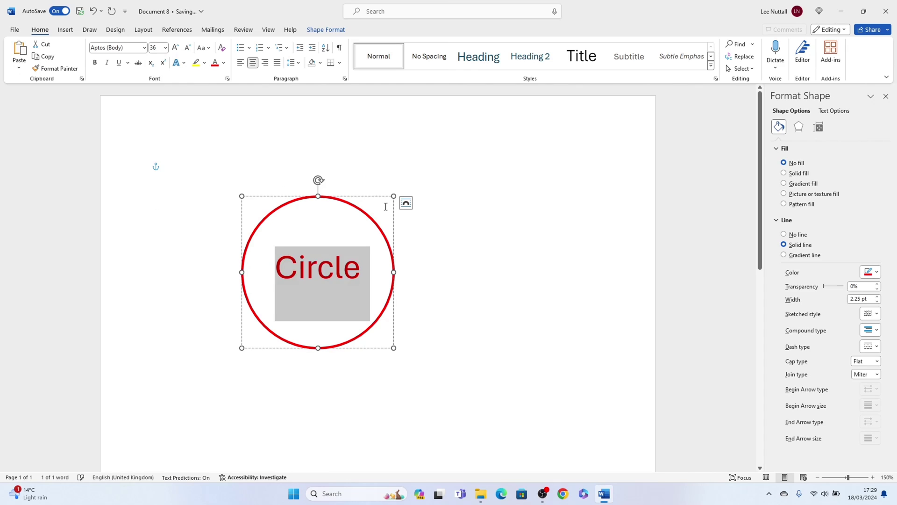